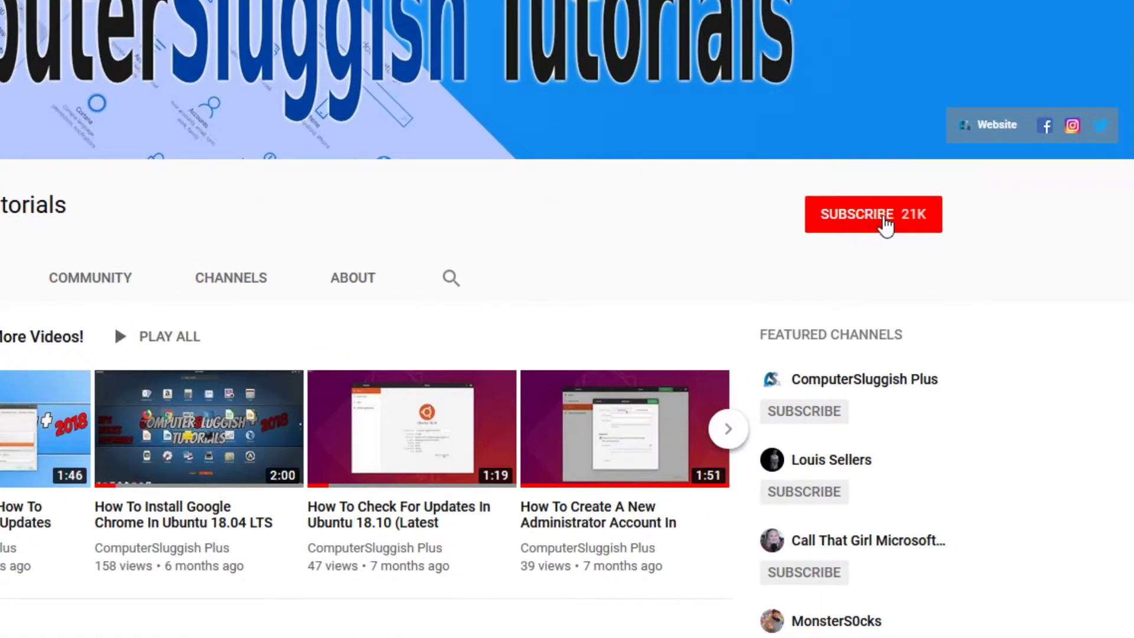
Subscribe to the tutorials channel and turn on notifications for new uploads.
left_click(883, 224)
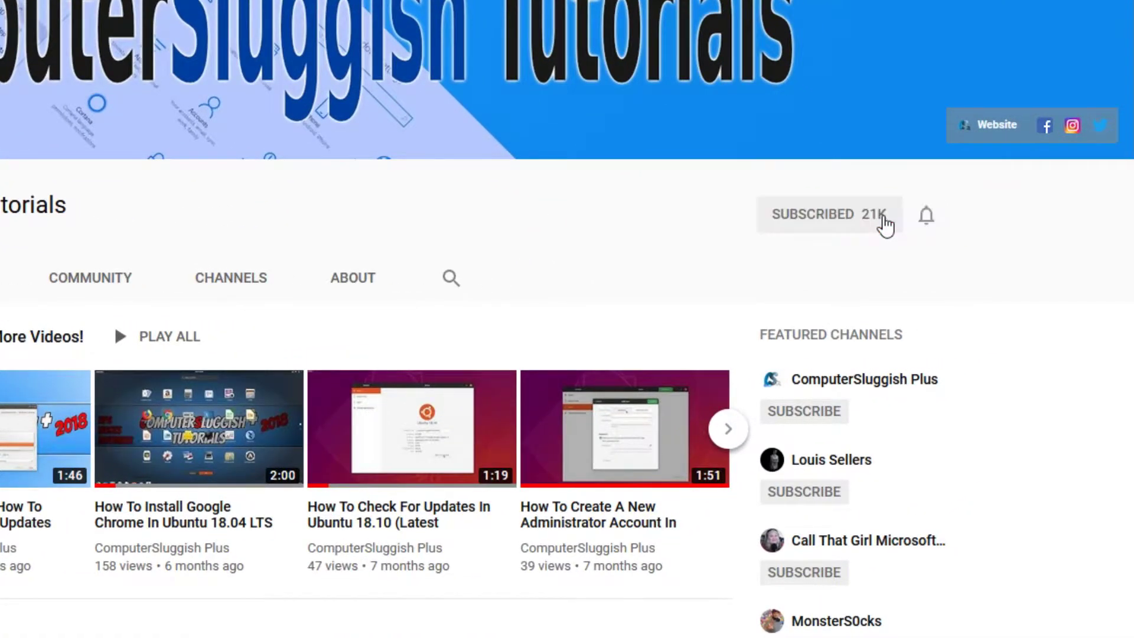
left_click(926, 220)
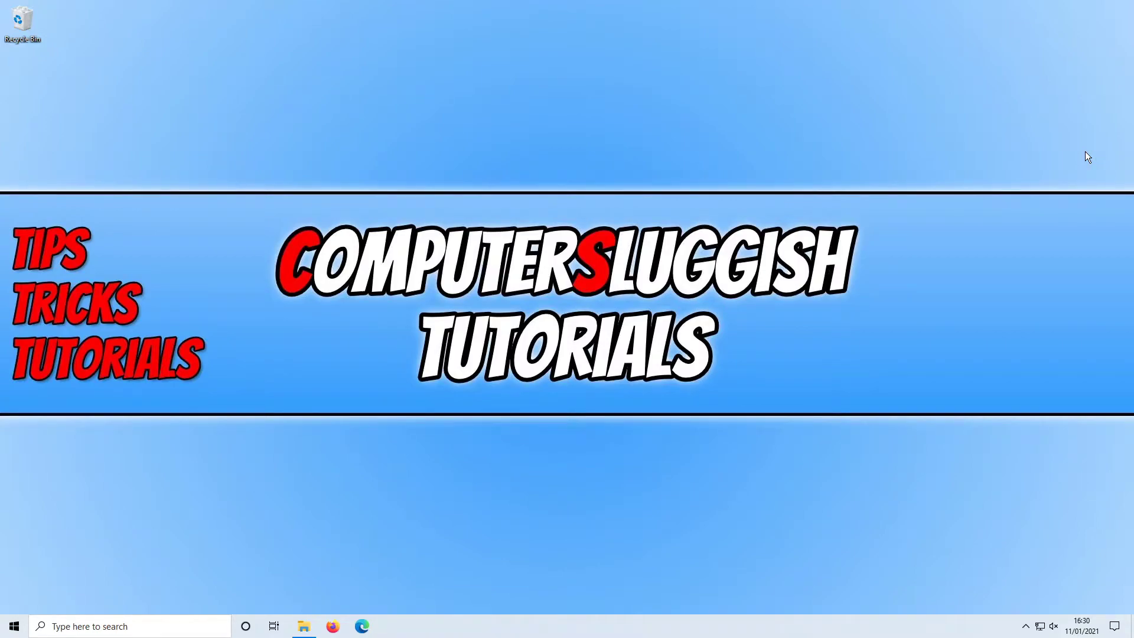
Try opening WindowsApps from Program Files and dismiss the permission-denied message.
left_click(304, 625)
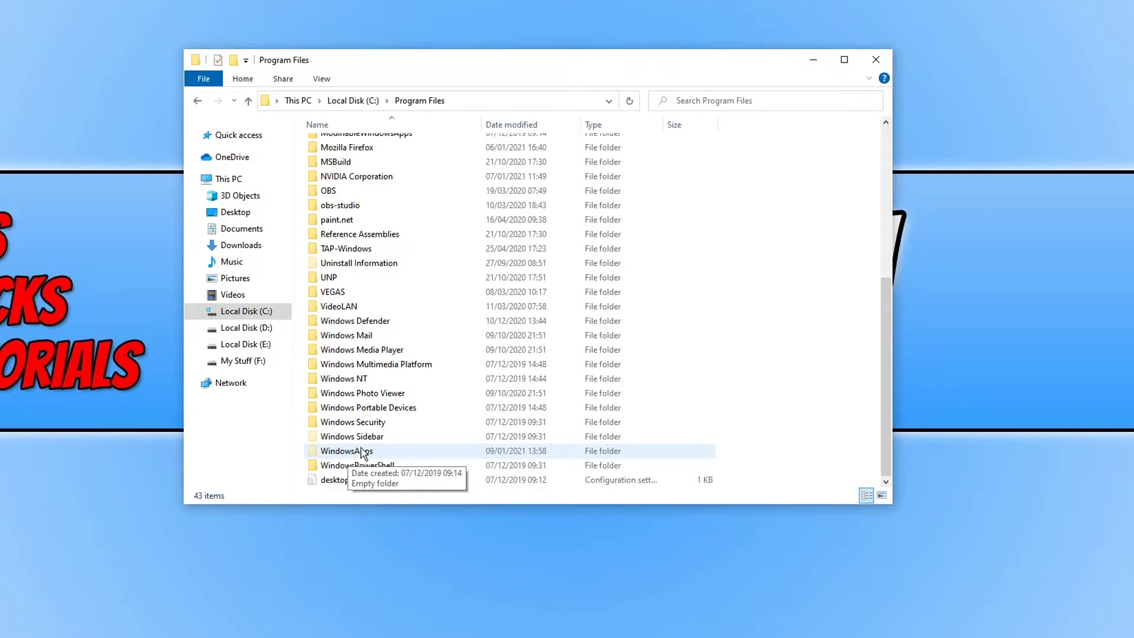
double_click(361, 453)
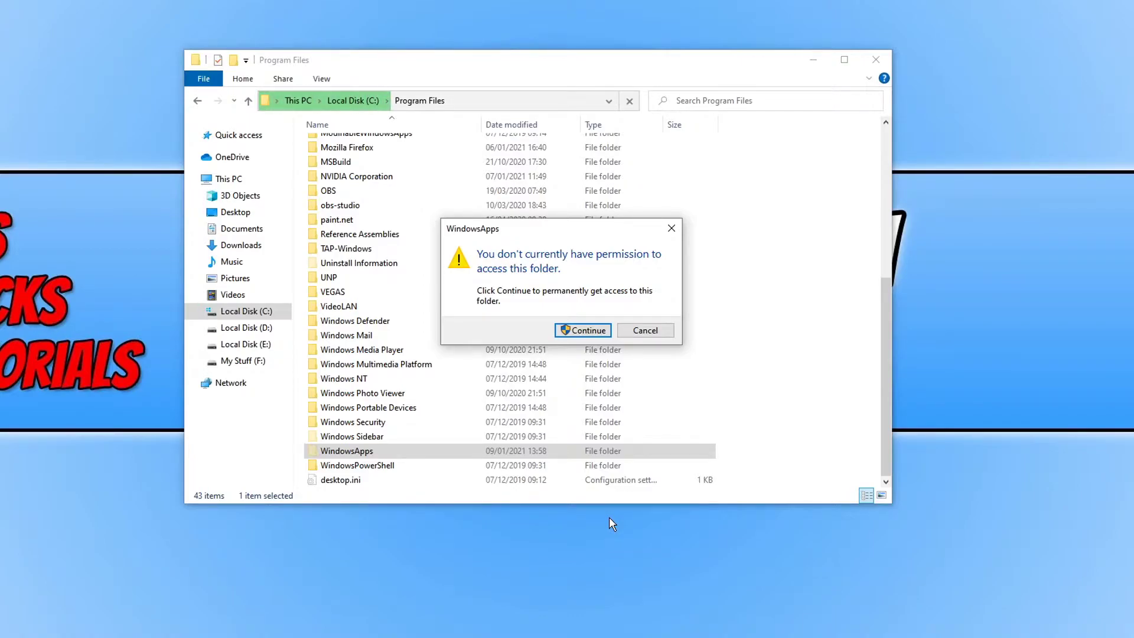
left_click(586, 331)
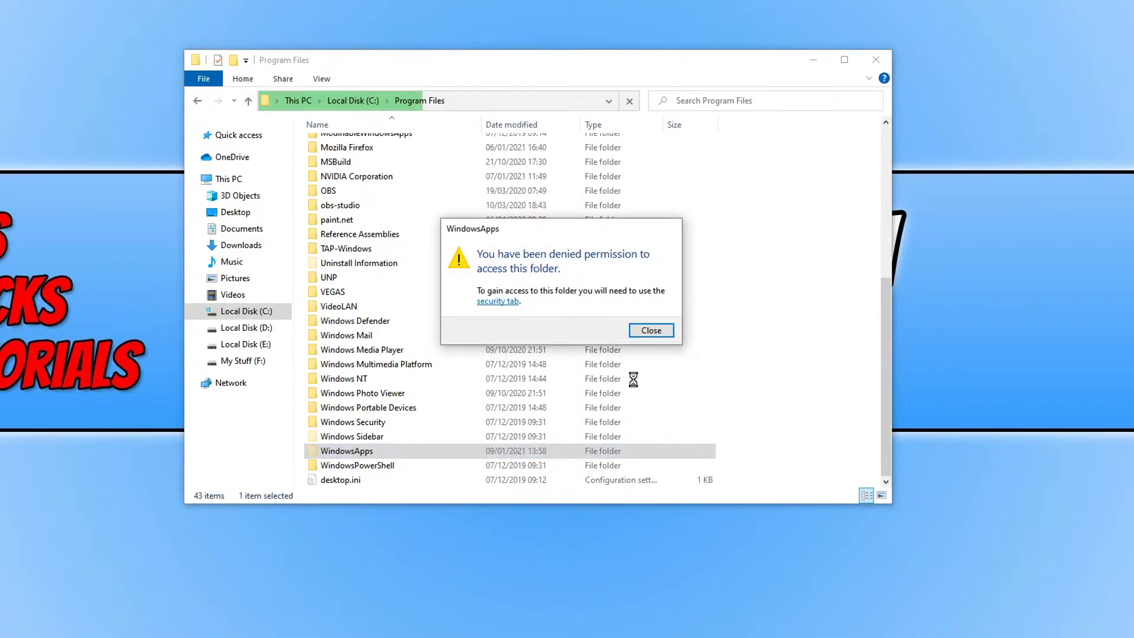
left_click(652, 331)
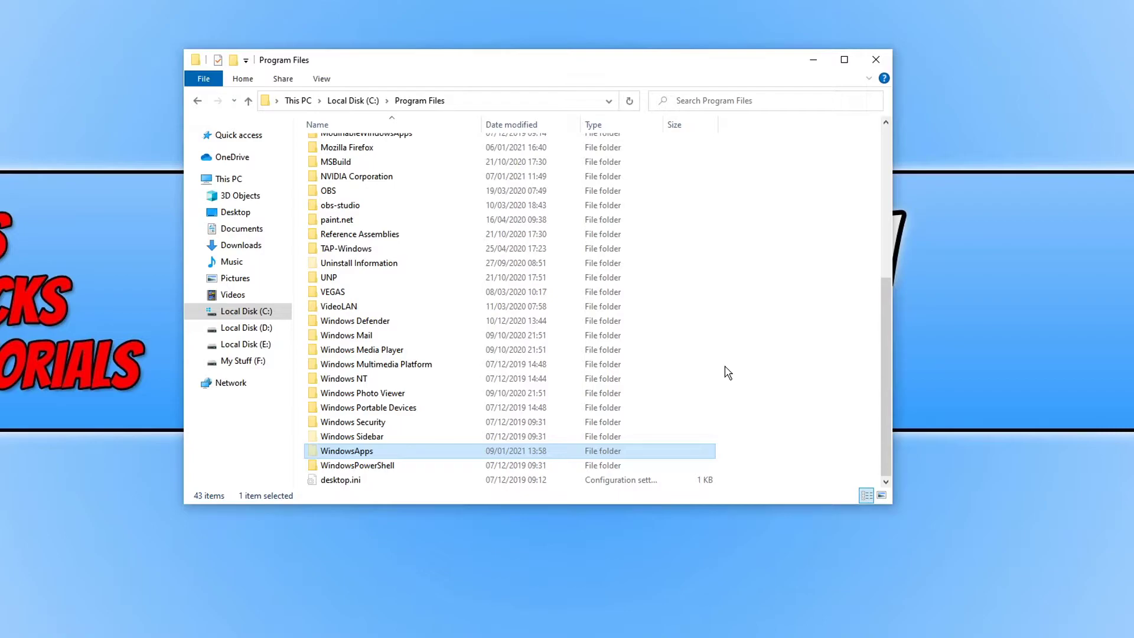
Reach WindowsApps' Advanced Security Settings through its Properties Security page.
right_click(376, 456)
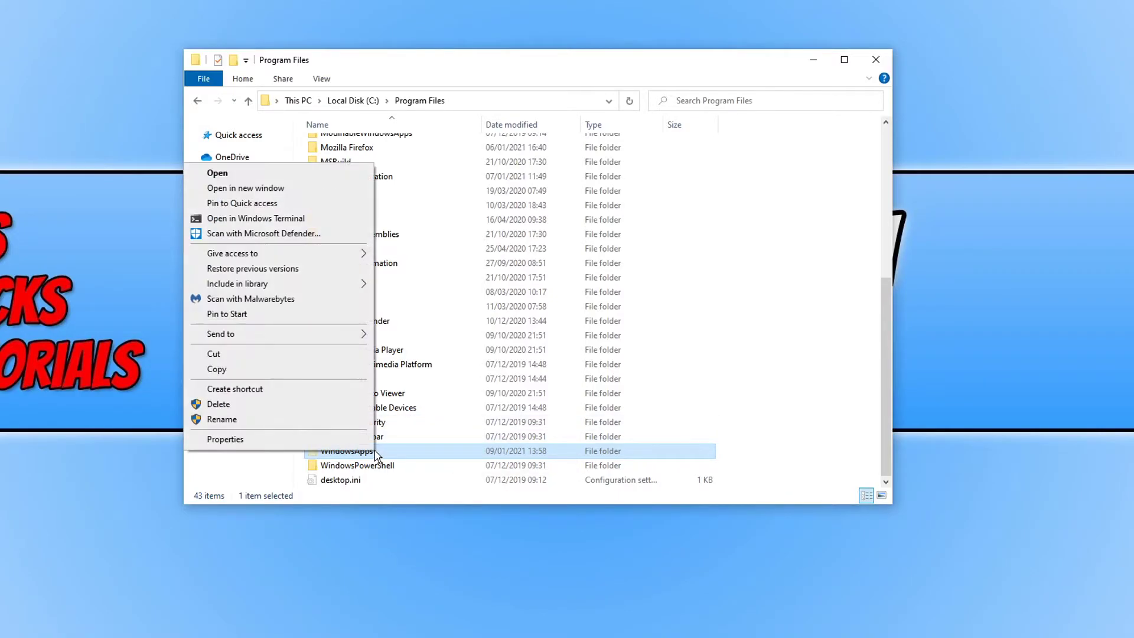
left_click(337, 440)
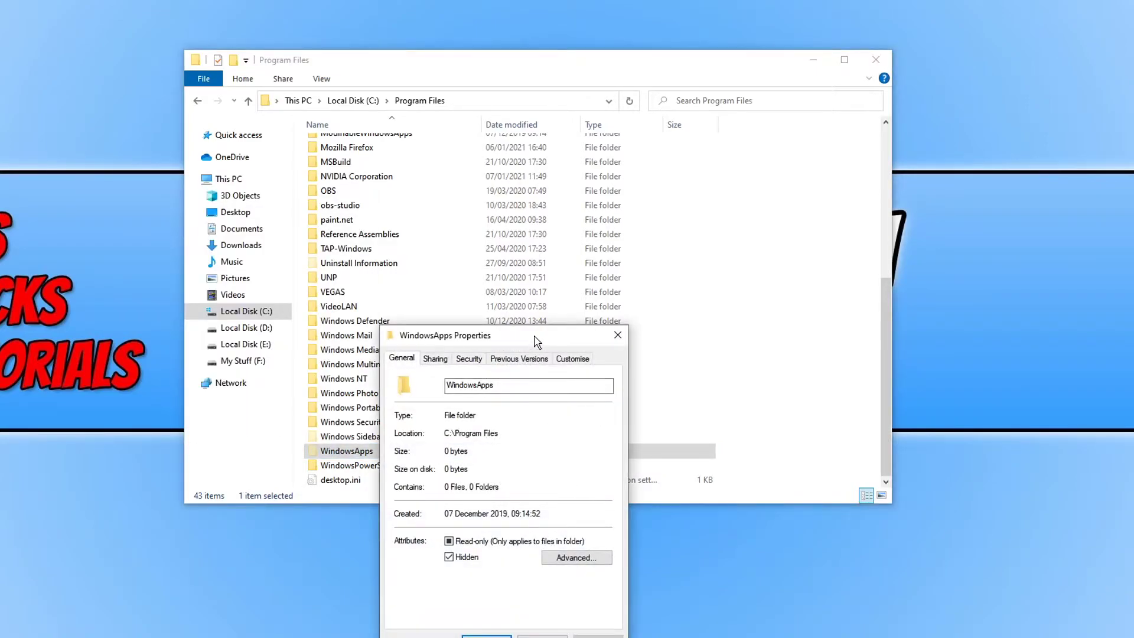
left_click_drag(535, 340, 569, 166)
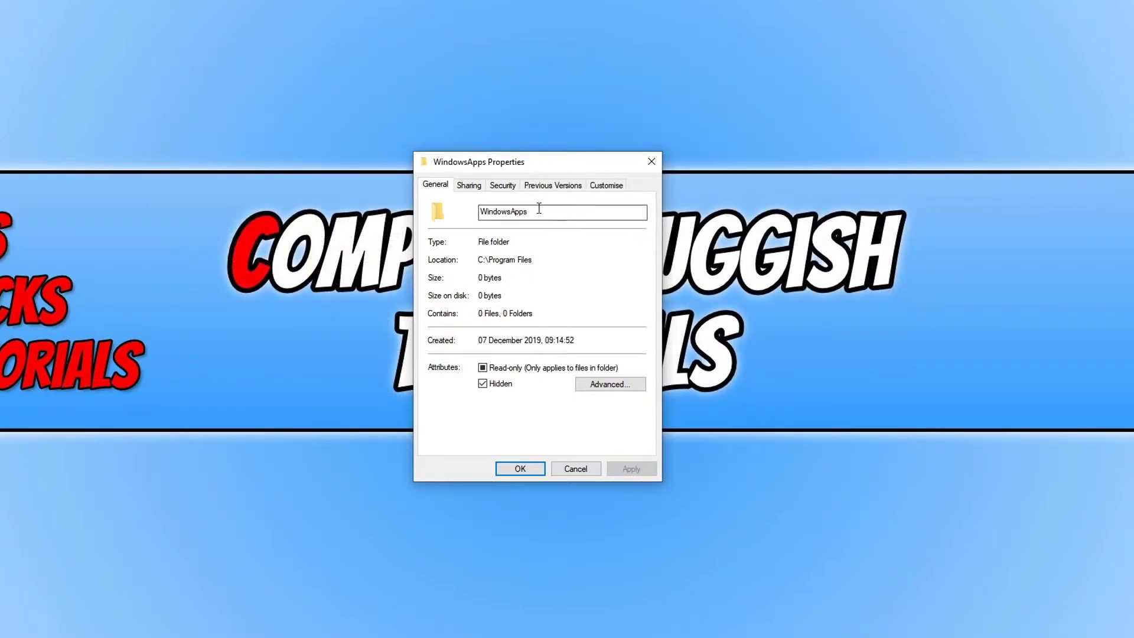
left_click(502, 185)
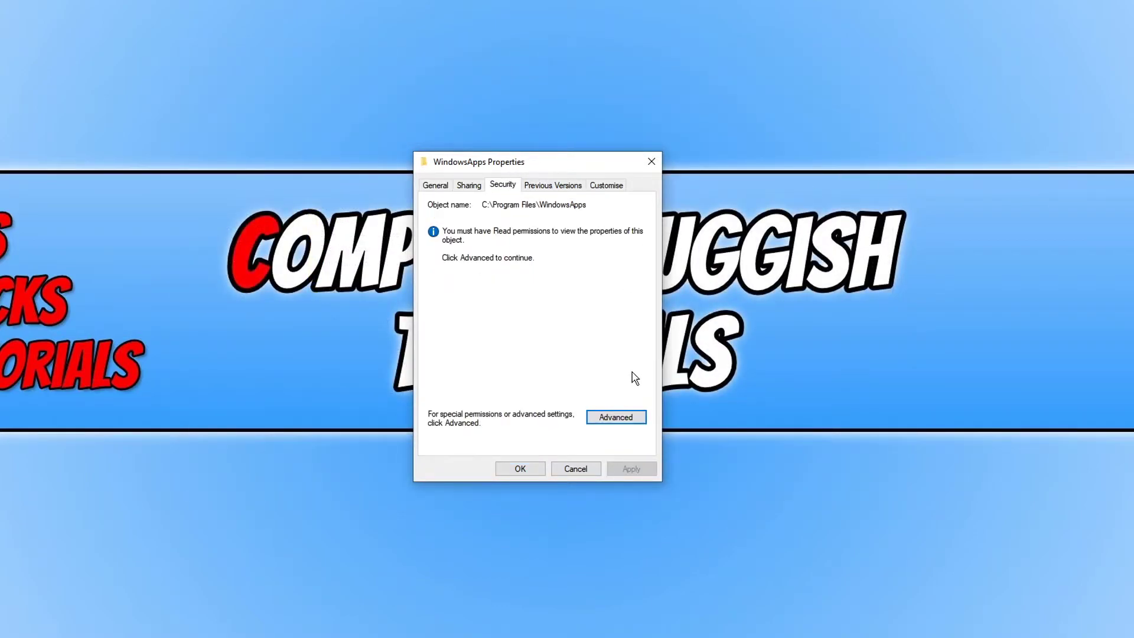
left_click(629, 419)
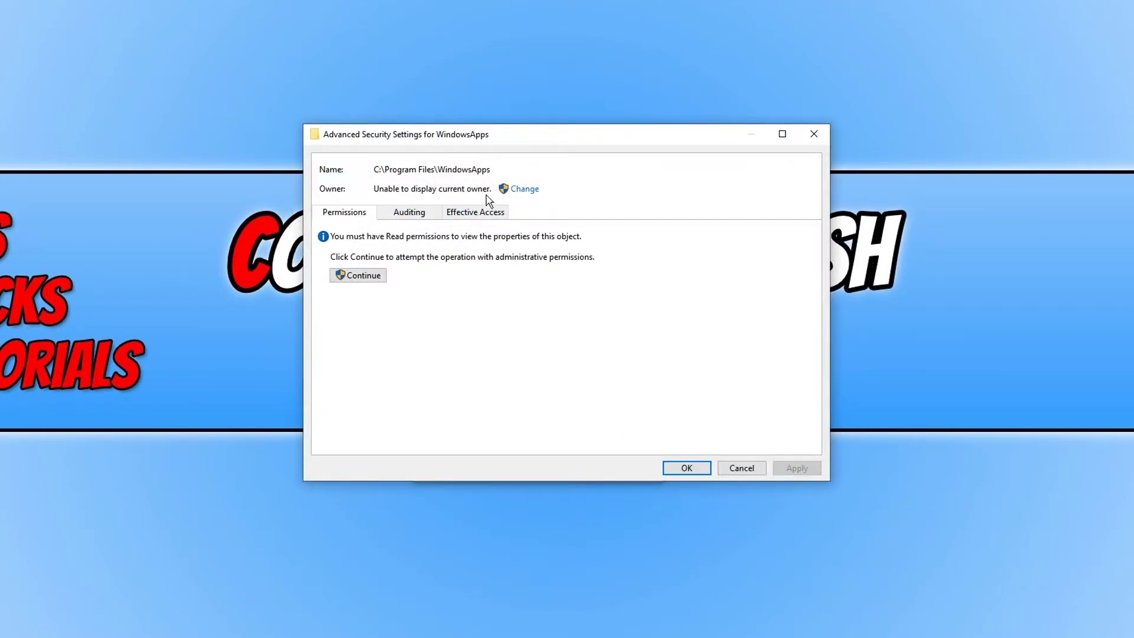
Enter and verify ComputerSluggish as the new owner of WindowsApps.
left_click(527, 189)
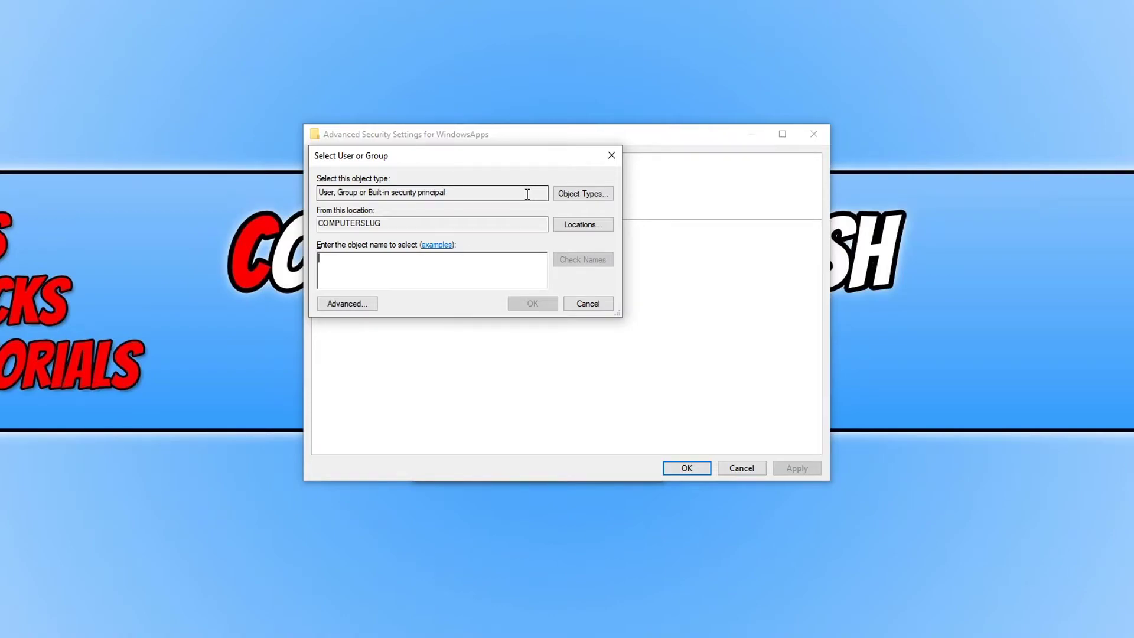
type("computersluggish")
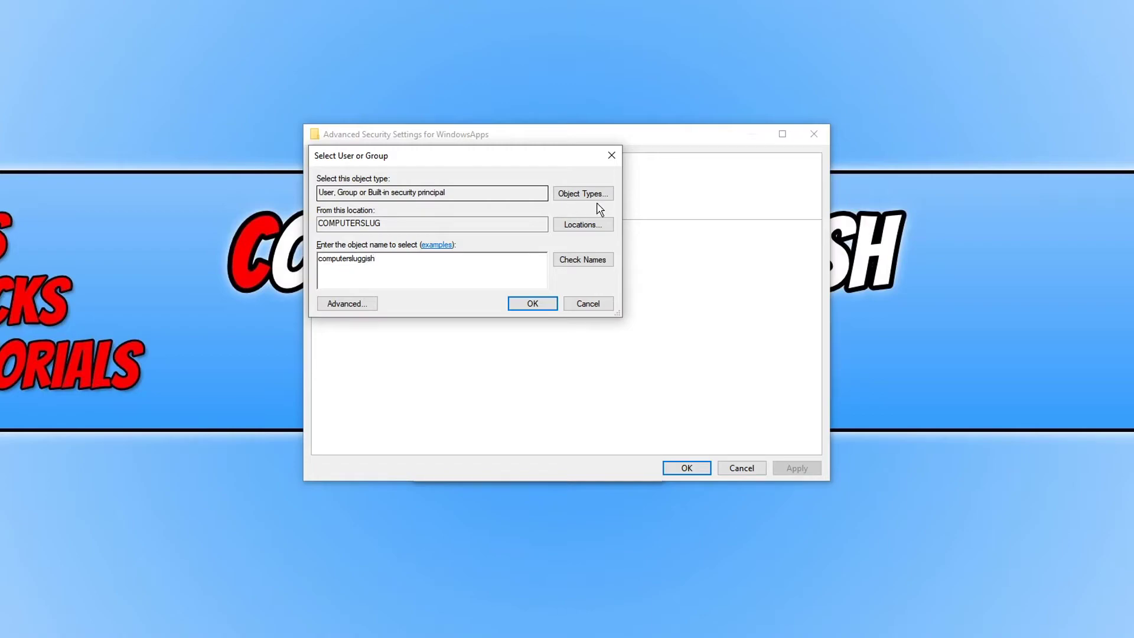
left_click(596, 264)
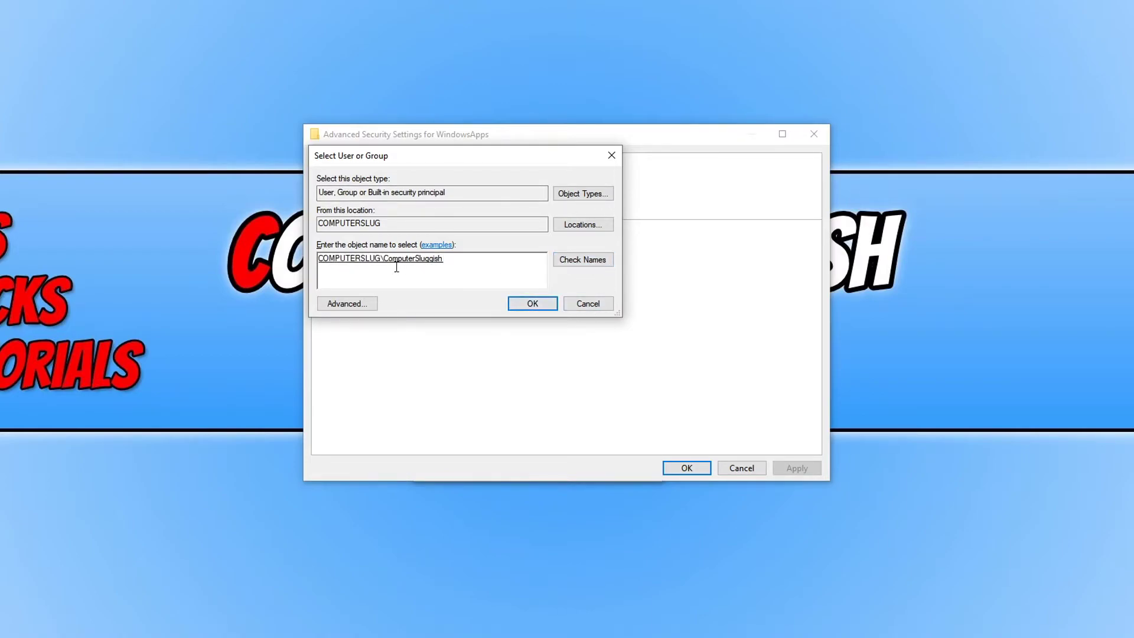
left_click(534, 304)
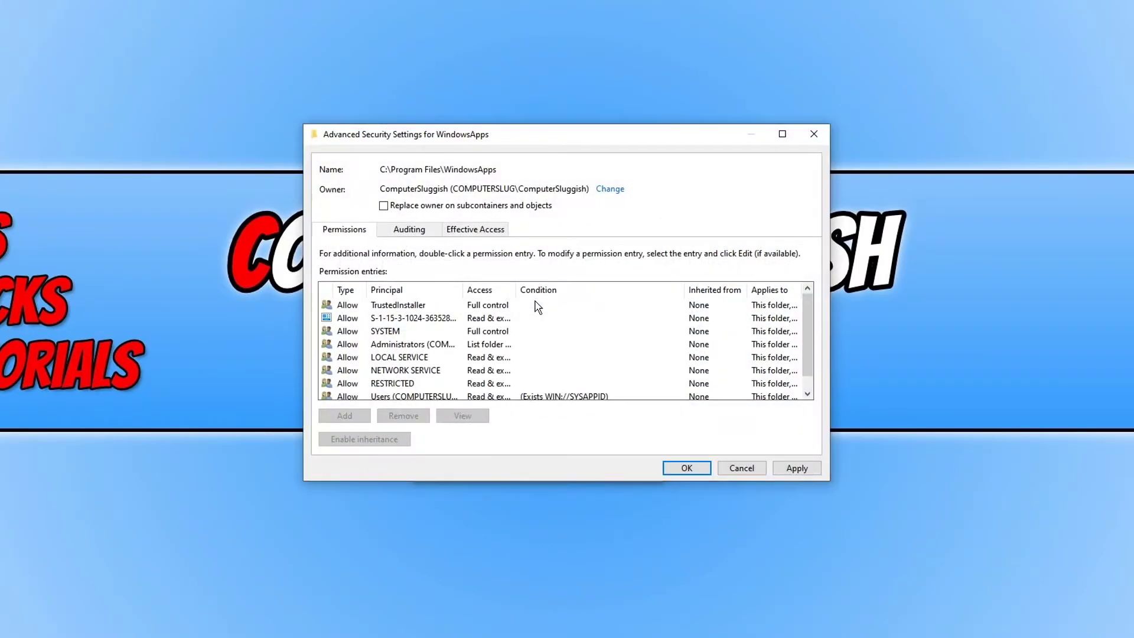
Apply ComputerSluggish's ownership, acknowledge the security notice, and close the security windows.
left_click(796, 468)
left_click(678, 363)
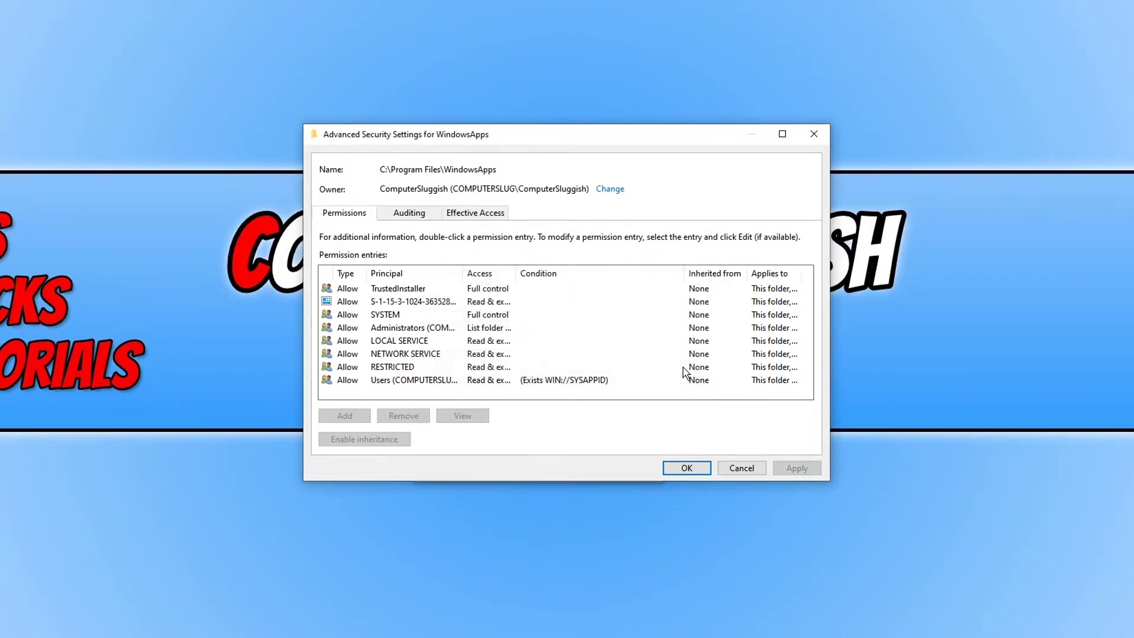
left_click(695, 466)
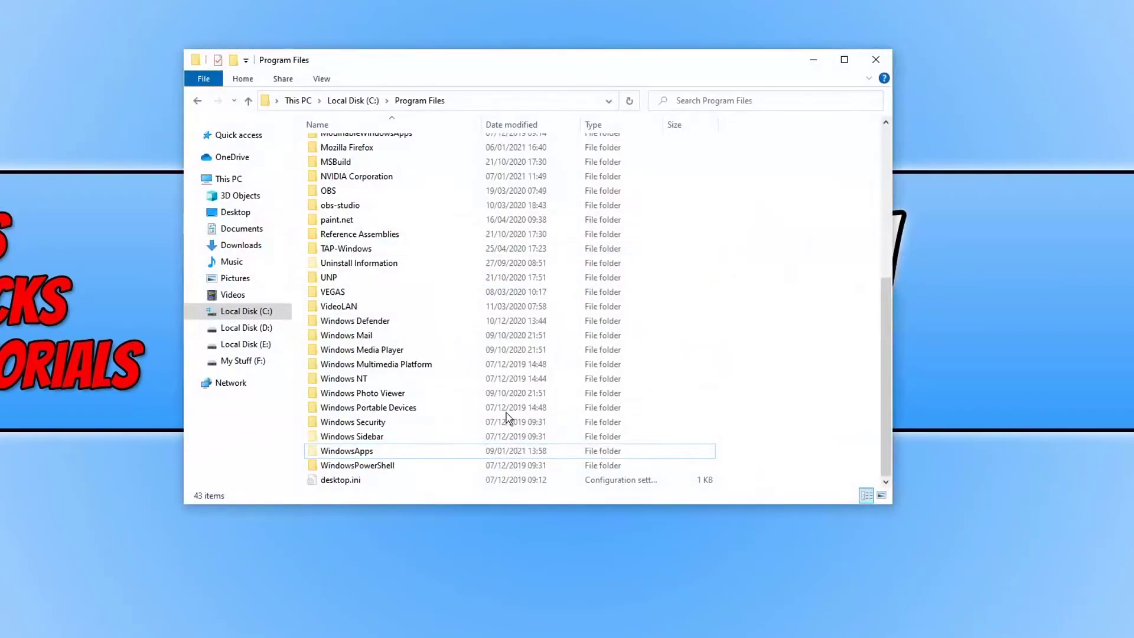
Confirm ComputerSluggish has Full control on WindowsApps' Security page, then close Properties.
right_click(373, 455)
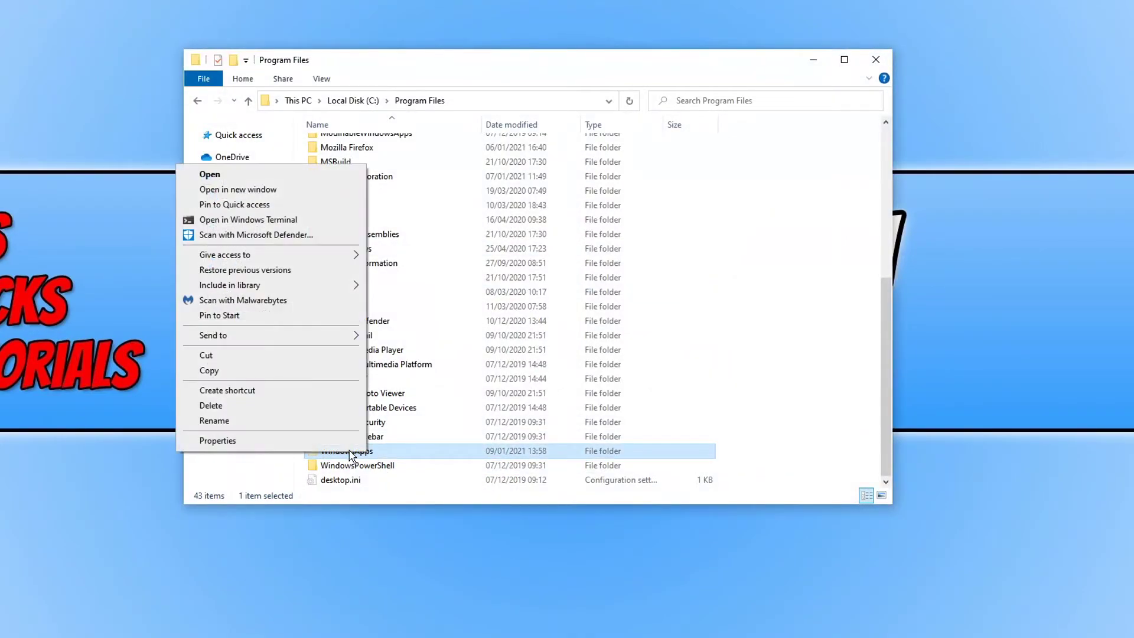
left_click(306, 441)
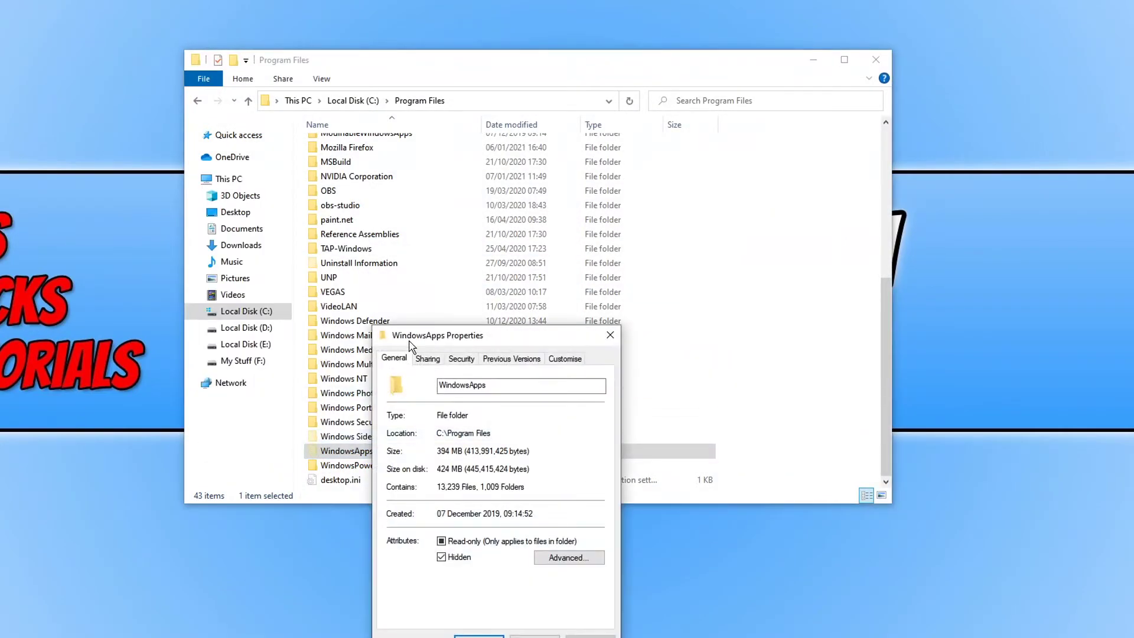
left_click_drag(468, 337, 467, 239)
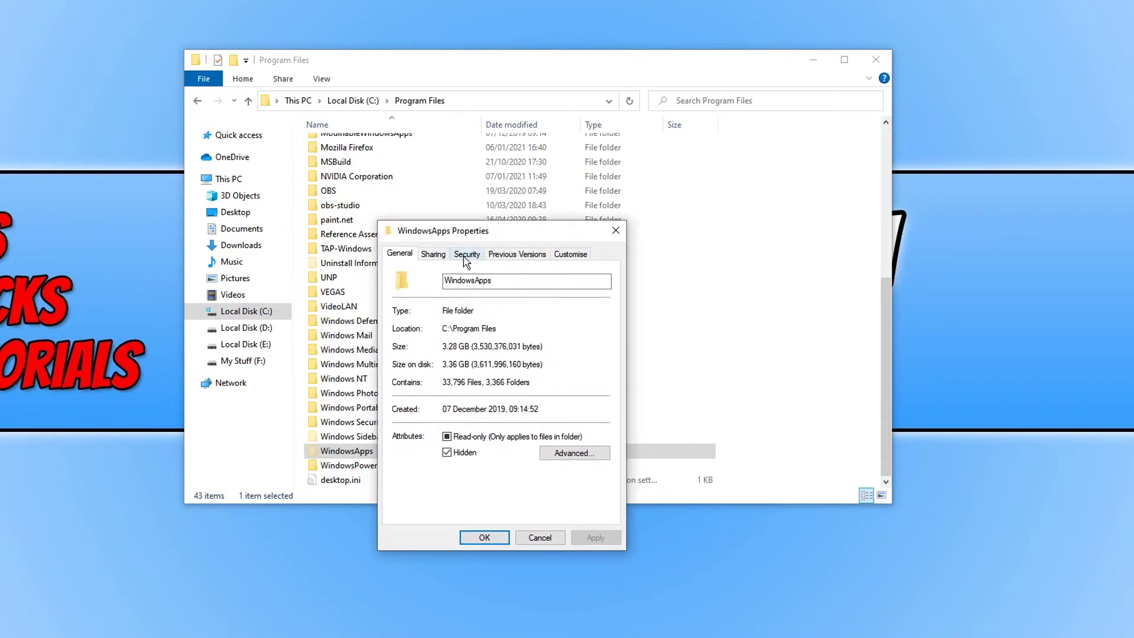
left_click(465, 257)
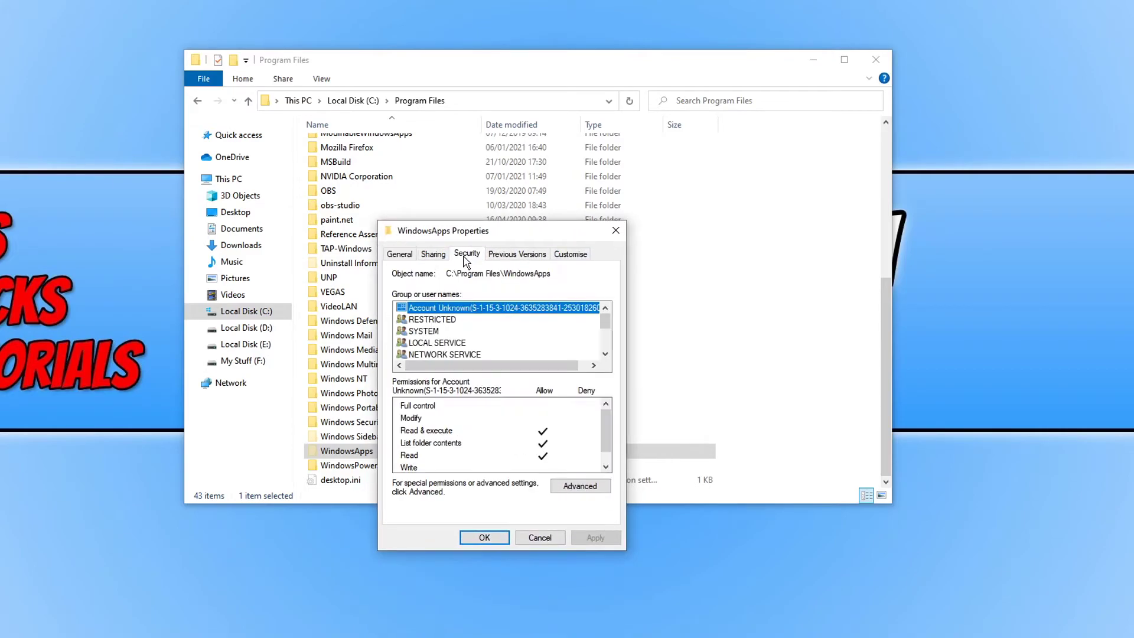
left_click(605, 355)
left_click(605, 354)
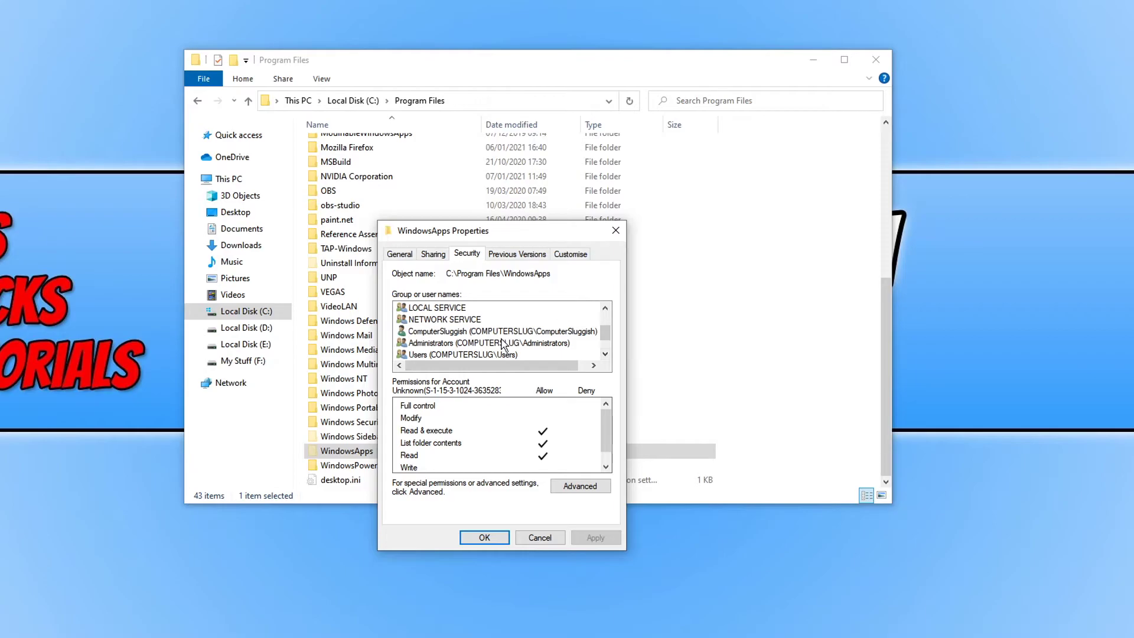
left_click(484, 334)
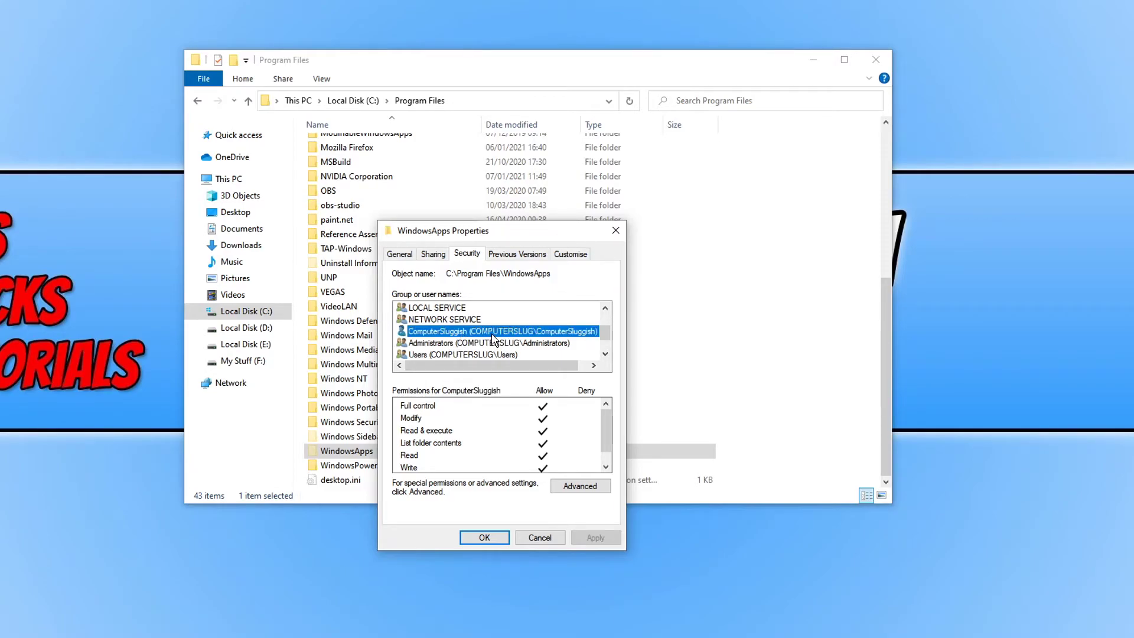
left_click_drag(610, 411, 608, 446)
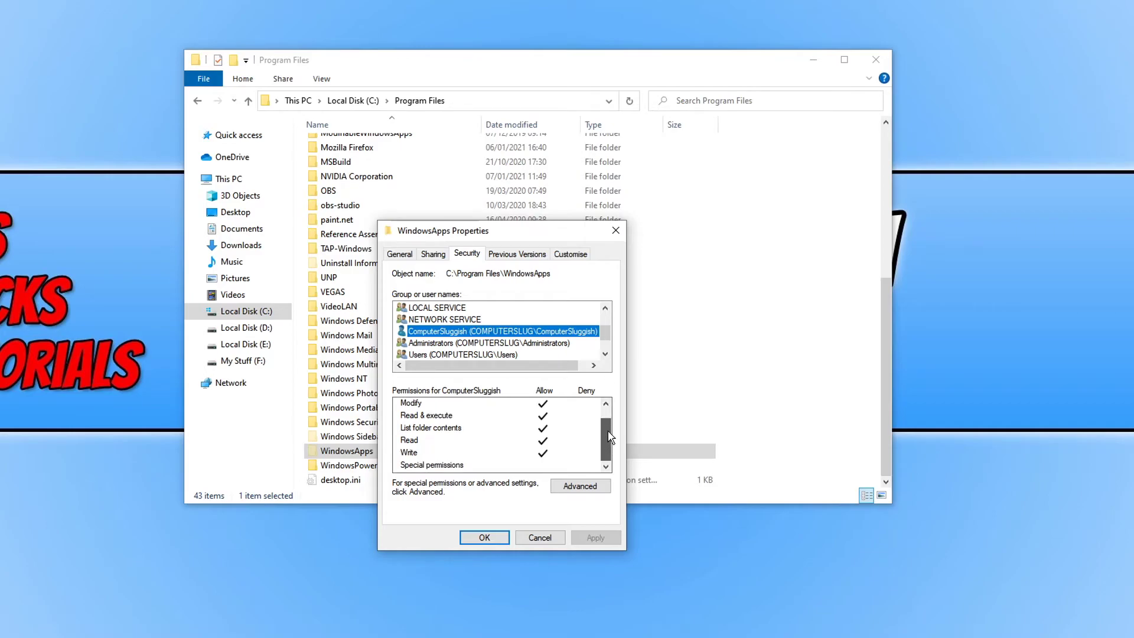
scroll(609, 446, "up", 1)
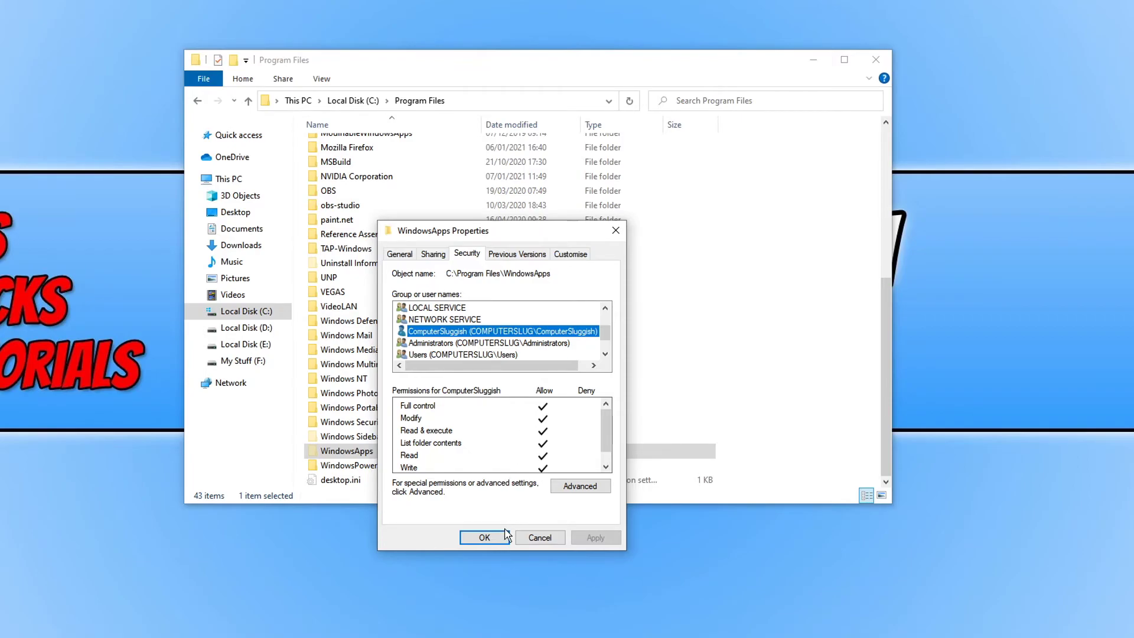
left_click(479, 537)
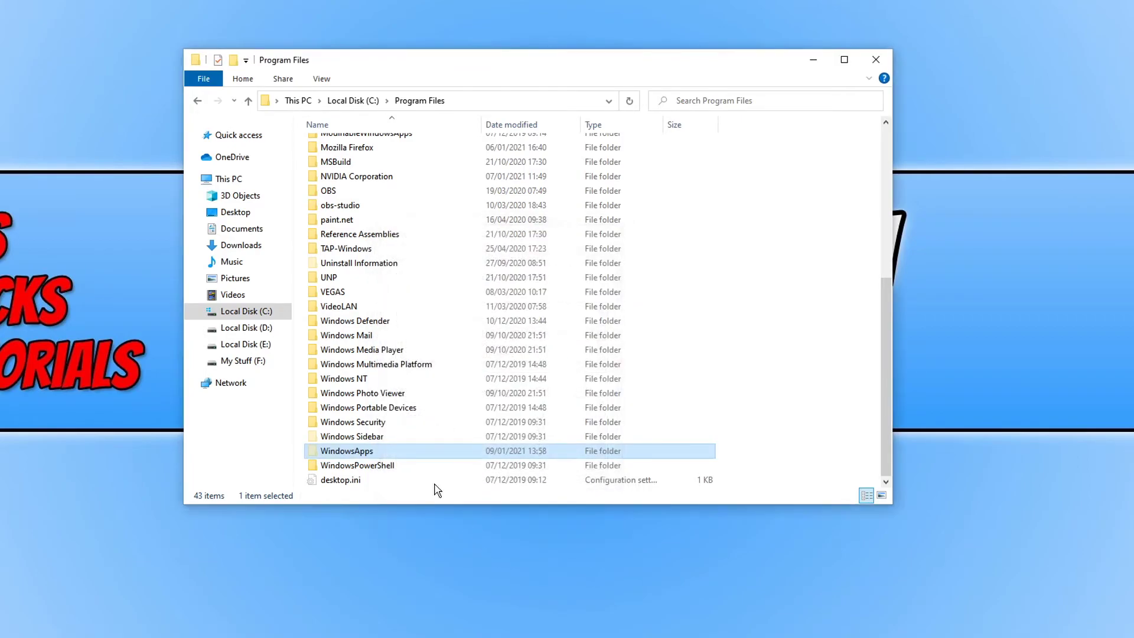
Open WindowsApps, now listing its 181 app package folders with no access-denied message.
double_click(412, 455)
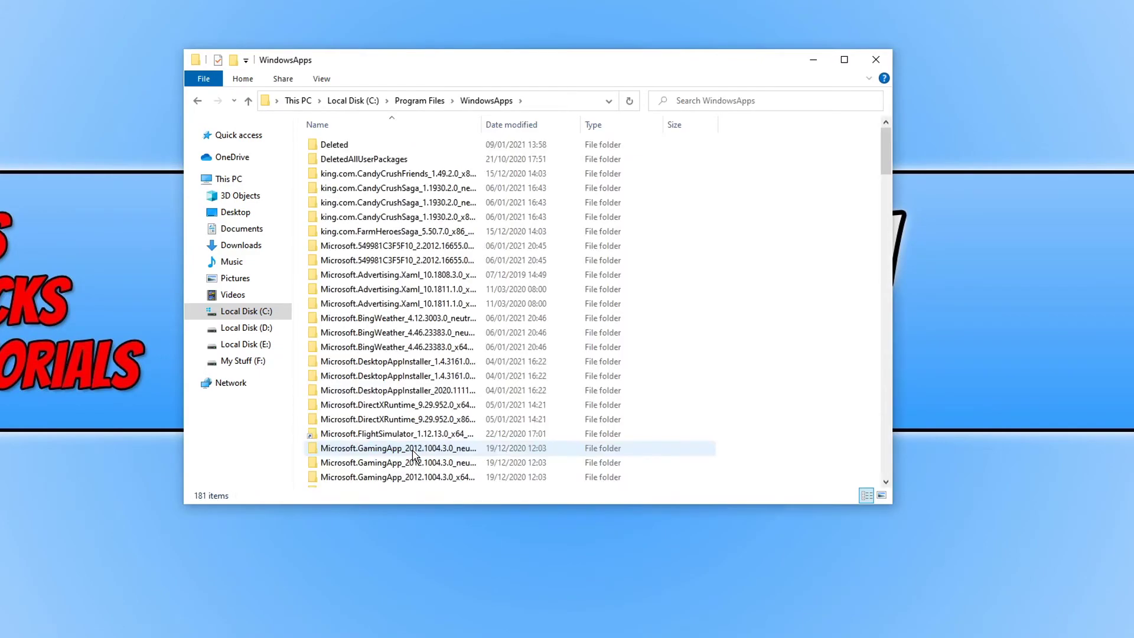